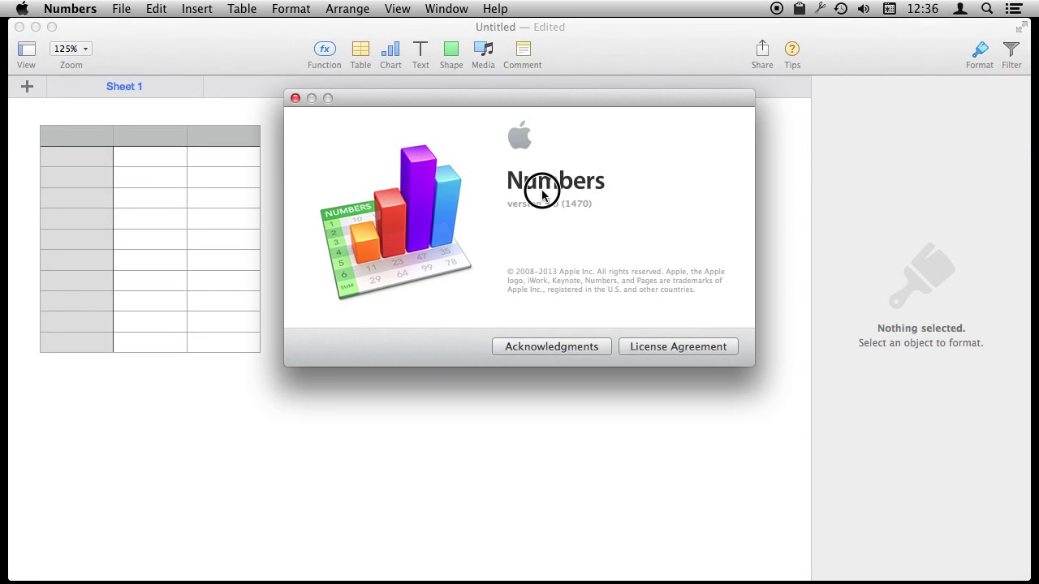
Close the version information window, add a header-style table, reduce it to two columns and move it clear of the word table.
{"action": "left_click", "coordinate": [295, 99]}
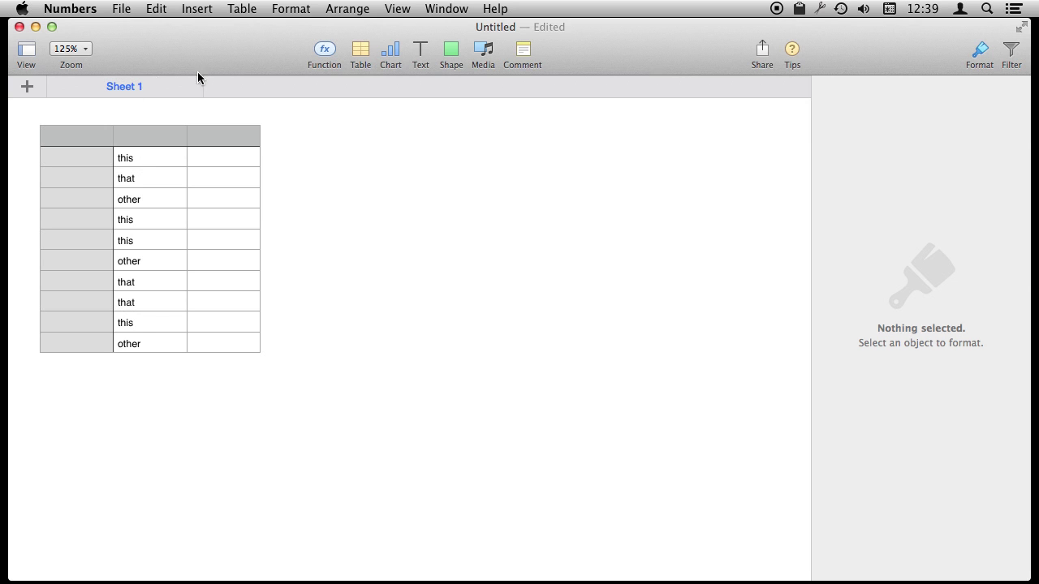
{"action": "left_click", "coordinate": [359, 52]}
{"action": "left_click", "coordinate": [334, 106]}
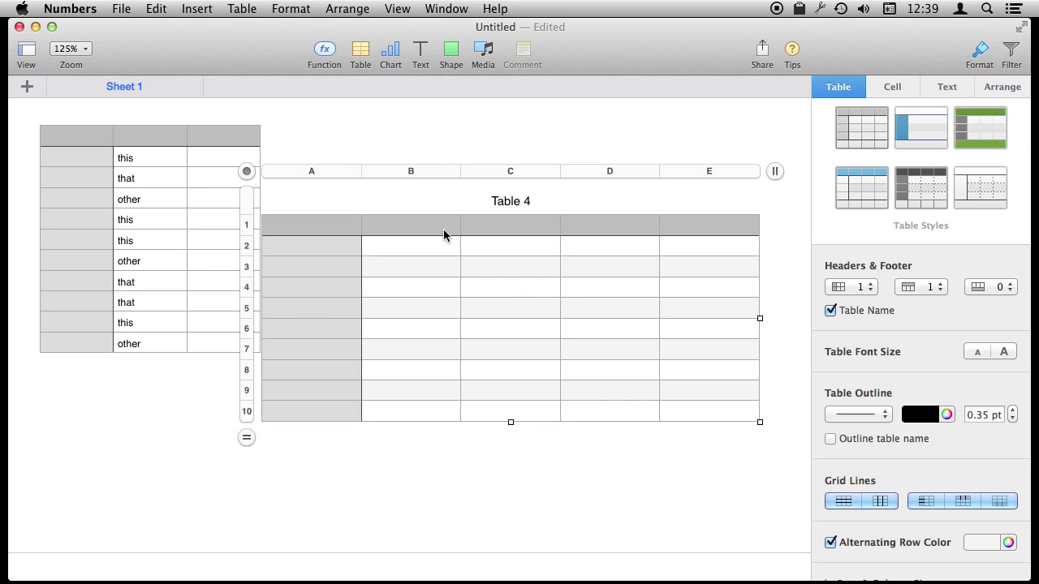
{"action": "left_click_drag", "start_coordinate": [777, 172], "coordinate": [531, 181]}
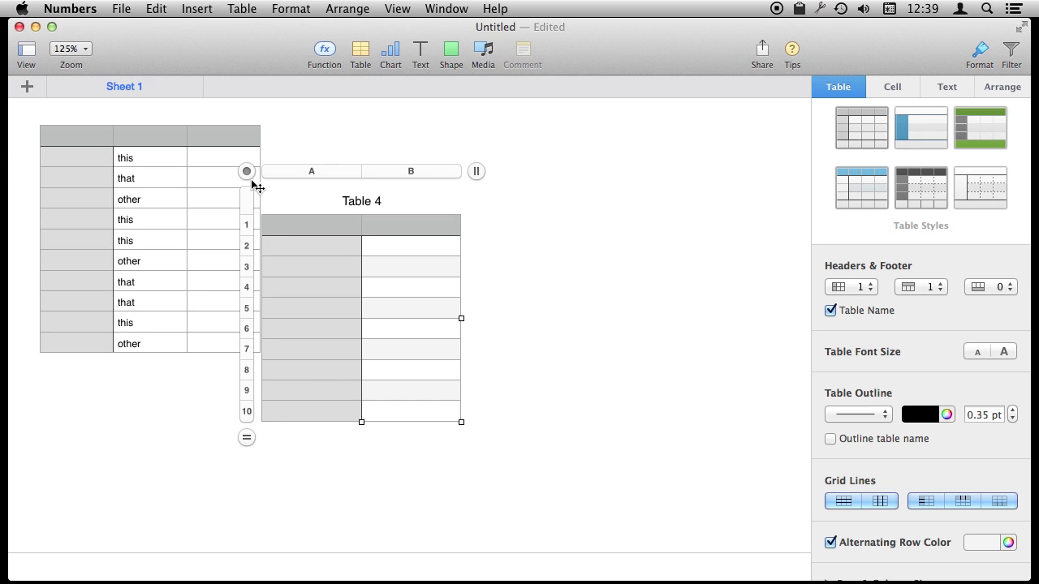
{"action": "left_click_drag", "start_coordinate": [252, 176], "coordinate": [426, 167]}
Enter "this" in cell A2 of the new table and start a formula in cell B2.
{"action": "double_click", "coordinate": [478, 237]}
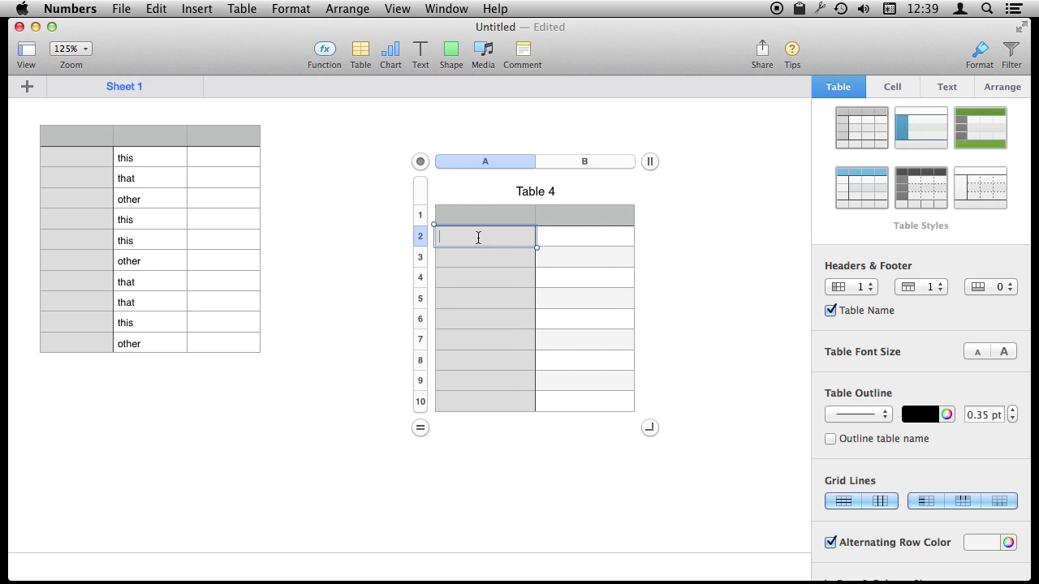
{"action": "type", "text": "this"}
{"action": "key", "text": "Return"}
{"action": "key", "text": "Up"}
{"action": "key", "text": "Right"}
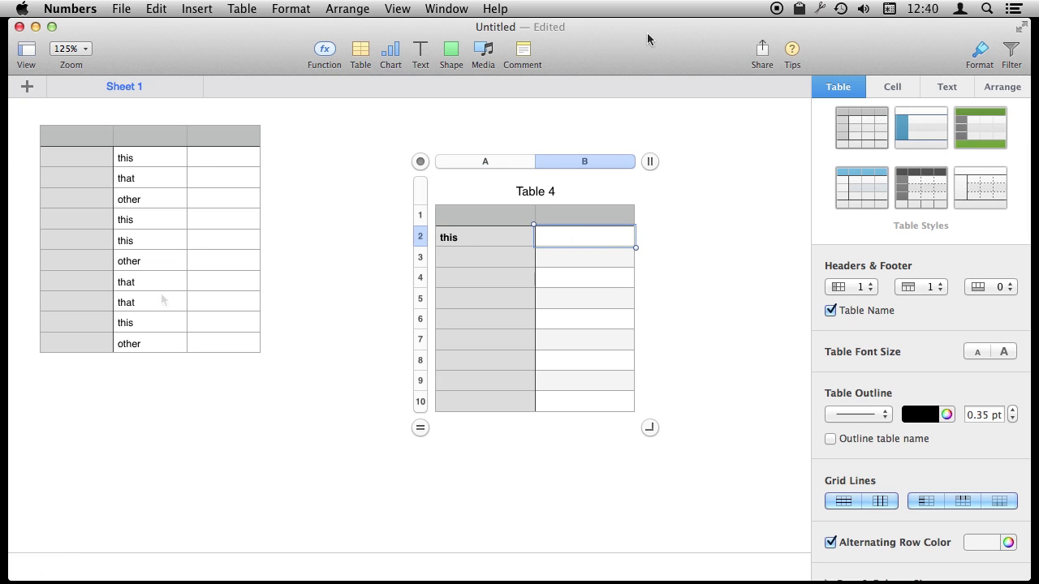
{"action": "mouse_move", "coordinate": [562, 258]}
{"action": "type", "text": "="}
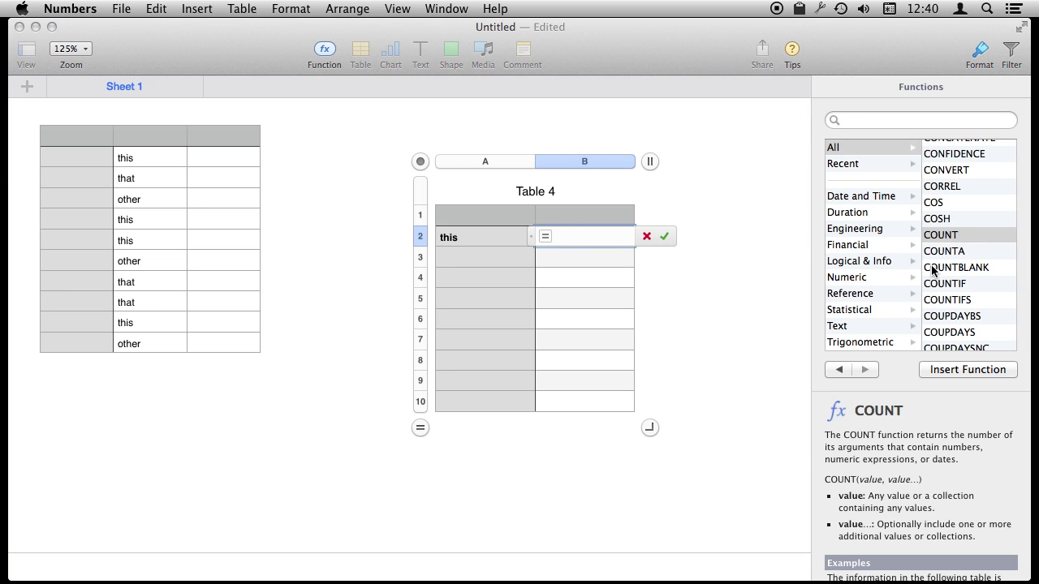
Search the functions for "count" and examine the descriptions of COUNTA and COUNTIF, including the COUNTIF examples.
{"action": "left_click", "coordinate": [893, 120]}
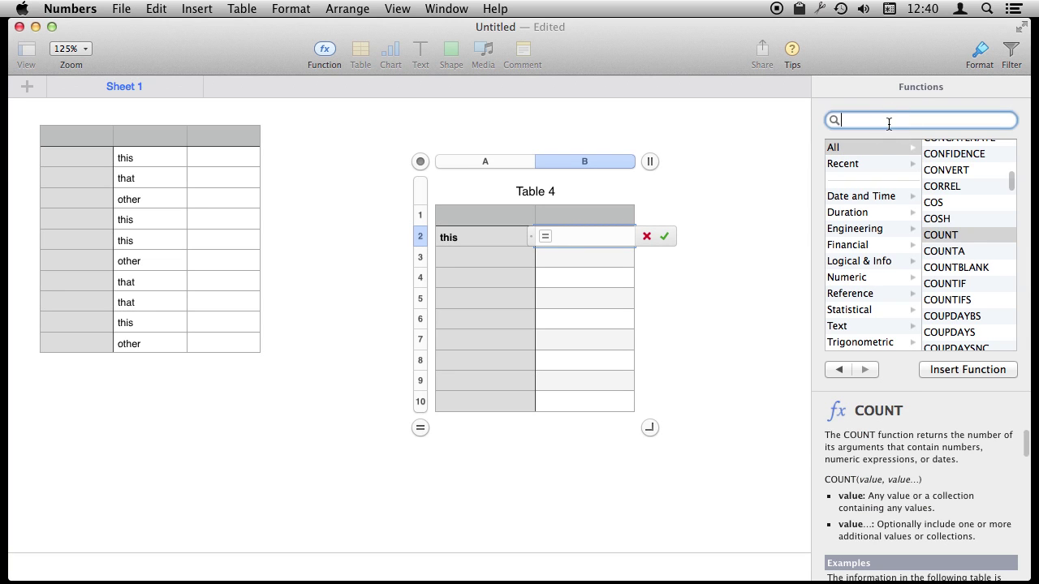
{"action": "type", "text": "count"}
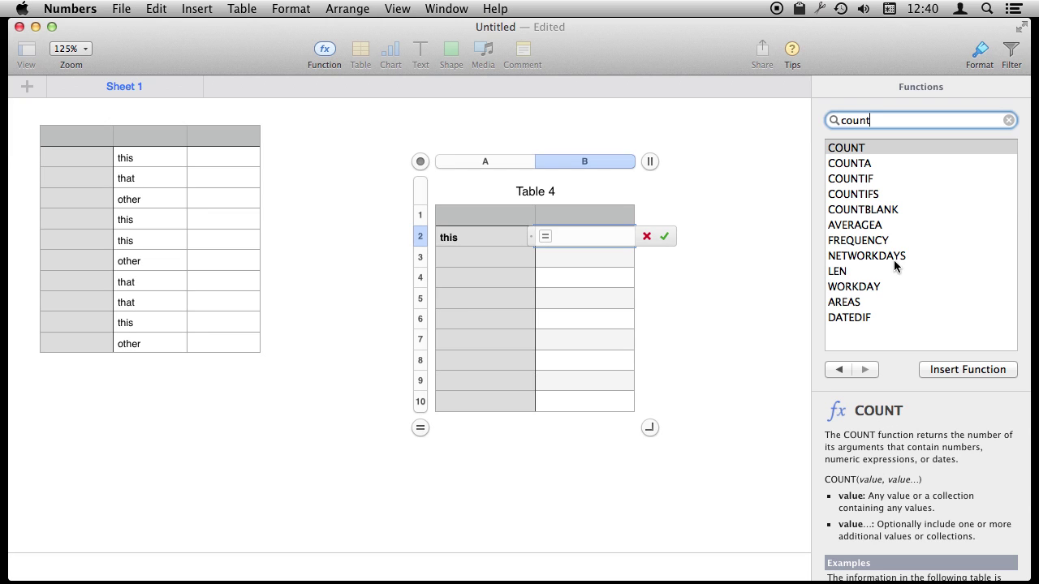
{"action": "left_click", "coordinate": [852, 169]}
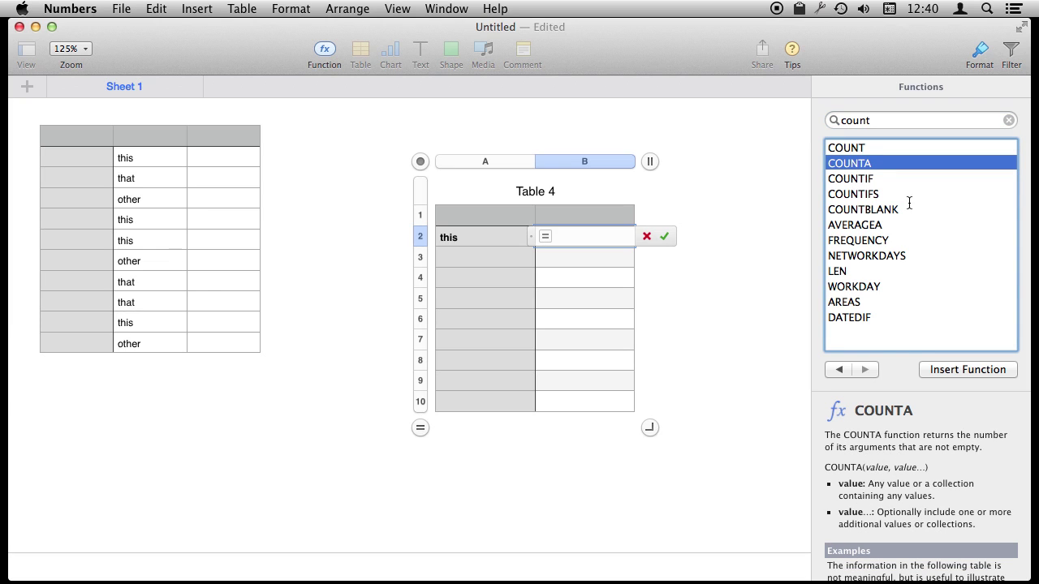
{"action": "left_click", "coordinate": [882, 179]}
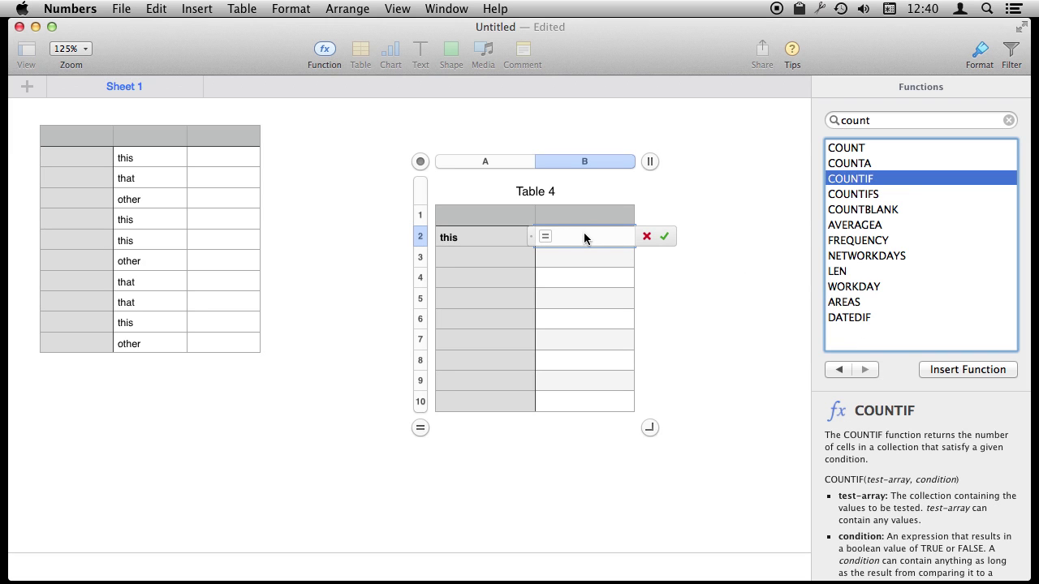
{"action": "scroll", "coordinate": [875, 499], "scroll_direction": "down", "scroll_amount": 10}
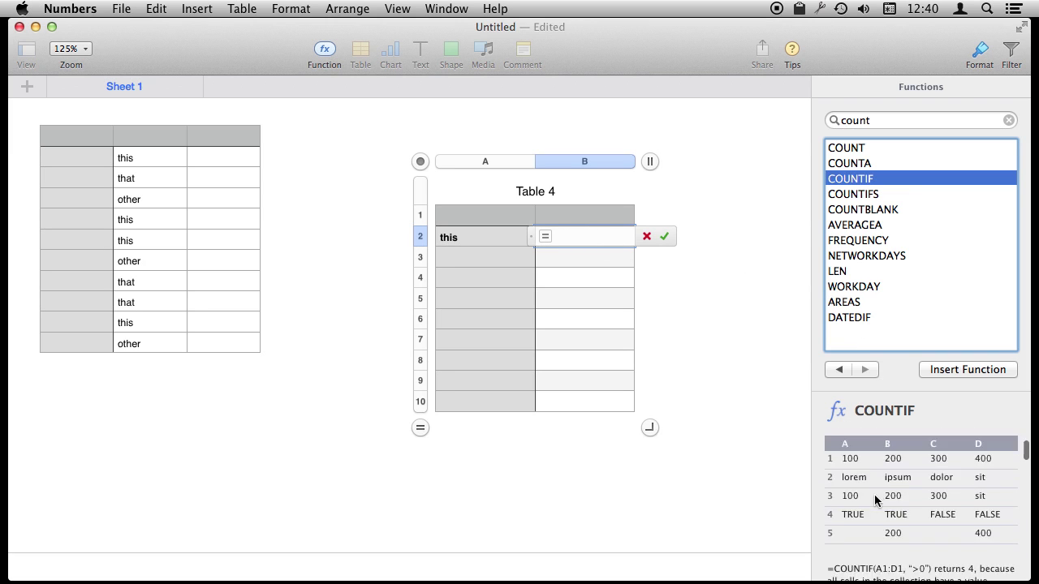
{"action": "scroll", "coordinate": [875, 500], "scroll_direction": "down", "scroll_amount": 3}
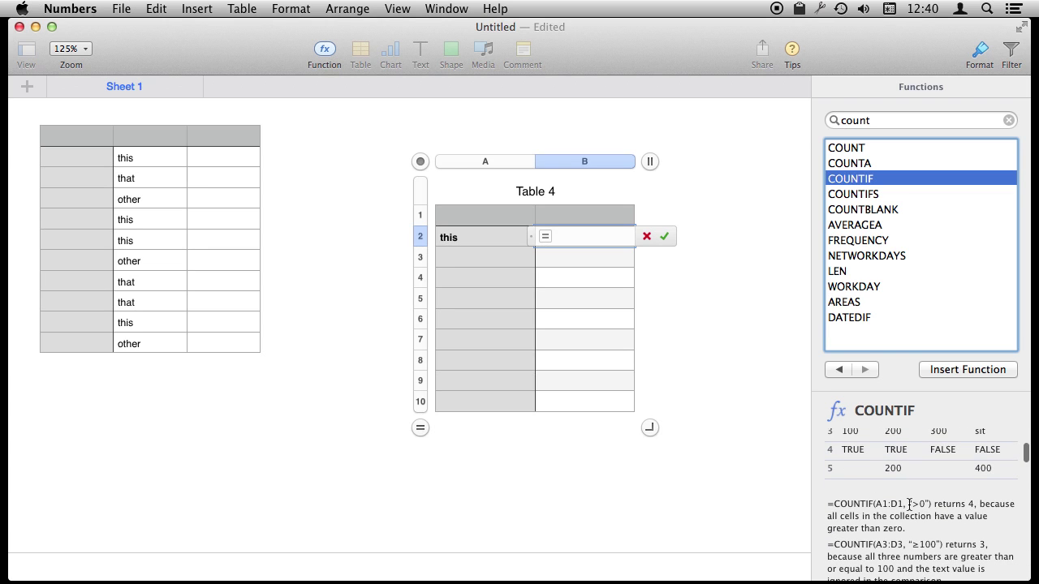
{"action": "scroll", "coordinate": [927, 504], "scroll_direction": "down", "scroll_amount": 3}
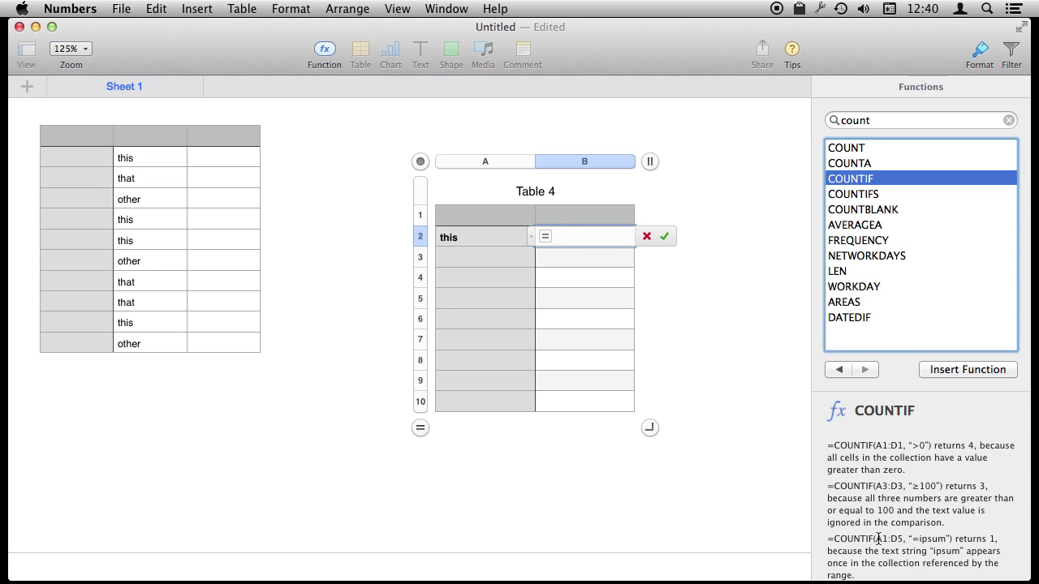
Complete the formula in B2 as COUNTIF(Table 1::B,"=this"), referencing column B of the word table.
{"action": "left_click", "coordinate": [576, 236]}
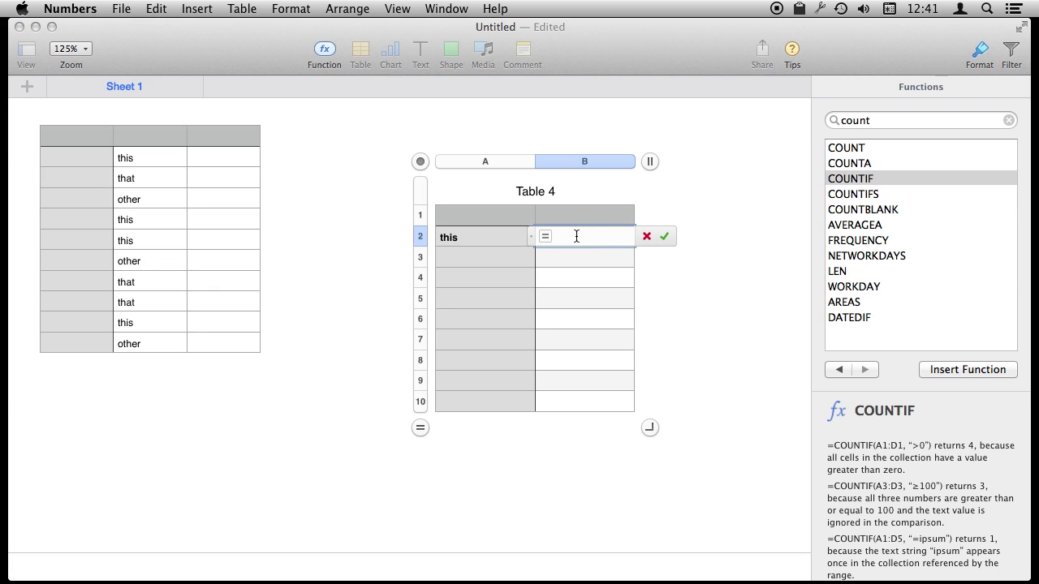
{"action": "type", "text": "cu"}
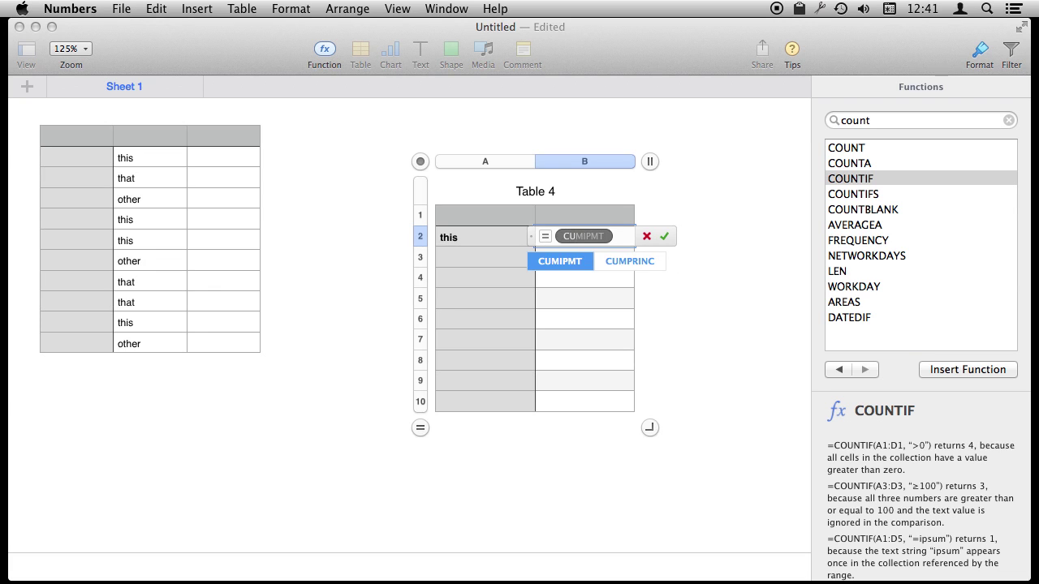
{"action": "key", "text": "BackSpace"}
{"action": "type", "text": "ount"}
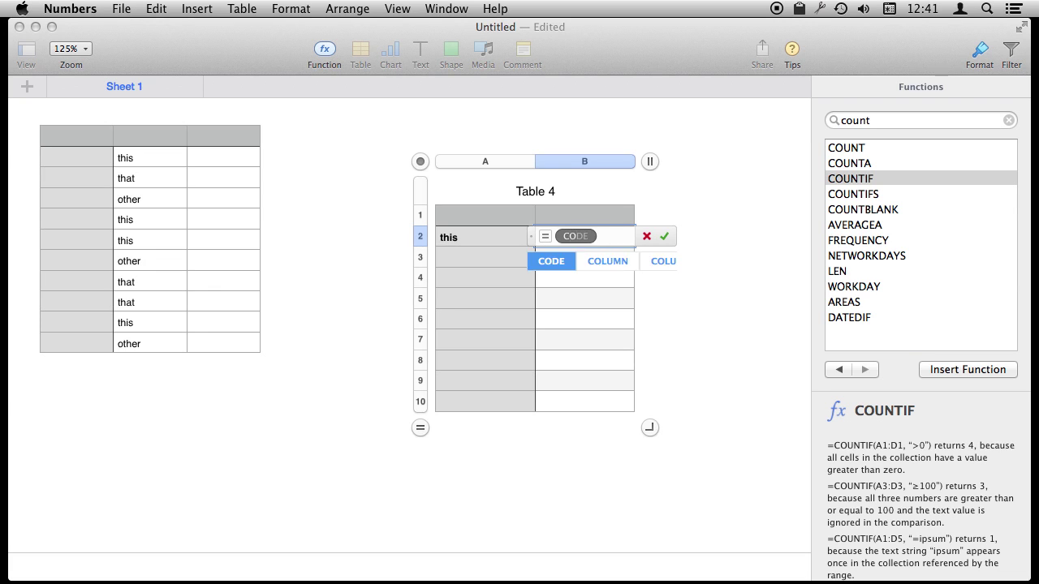
{"action": "type", "text": "if"}
{"action": "key", "text": "Return"}
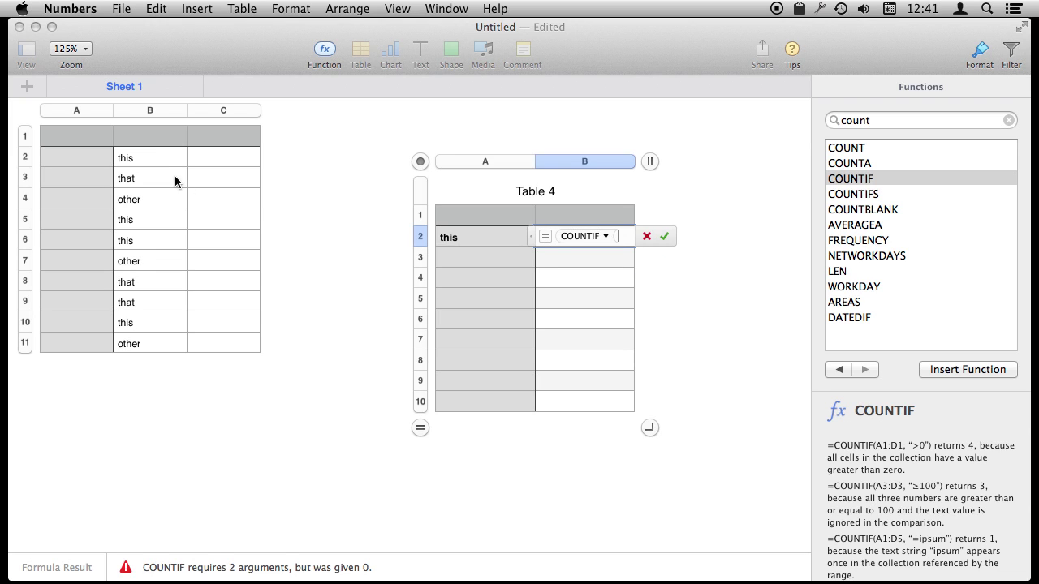
{"action": "left_click", "coordinate": [151, 111]}
{"action": "type", "text": ","}
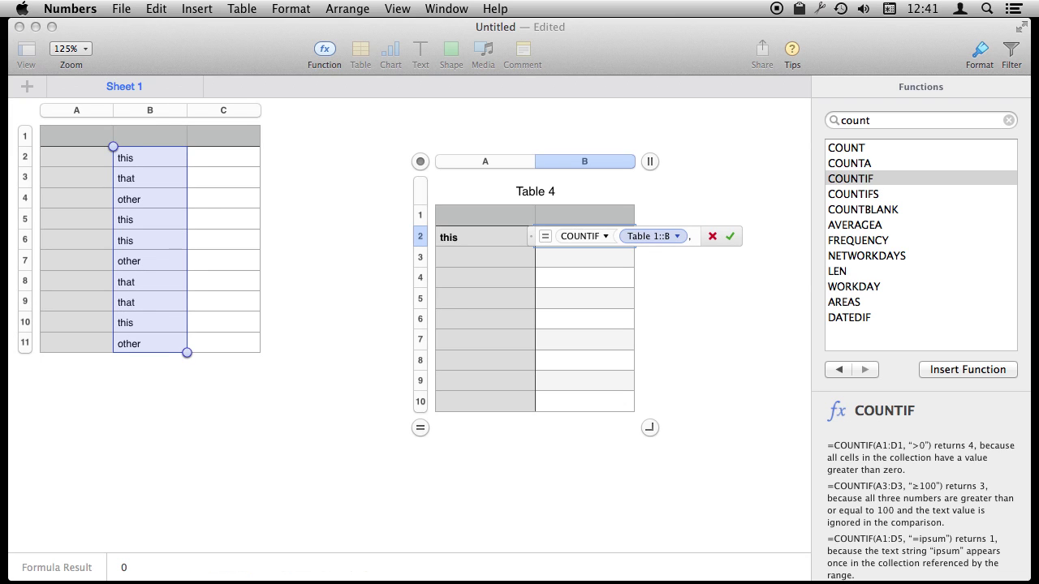
{"action": "type", "text": "\"="}
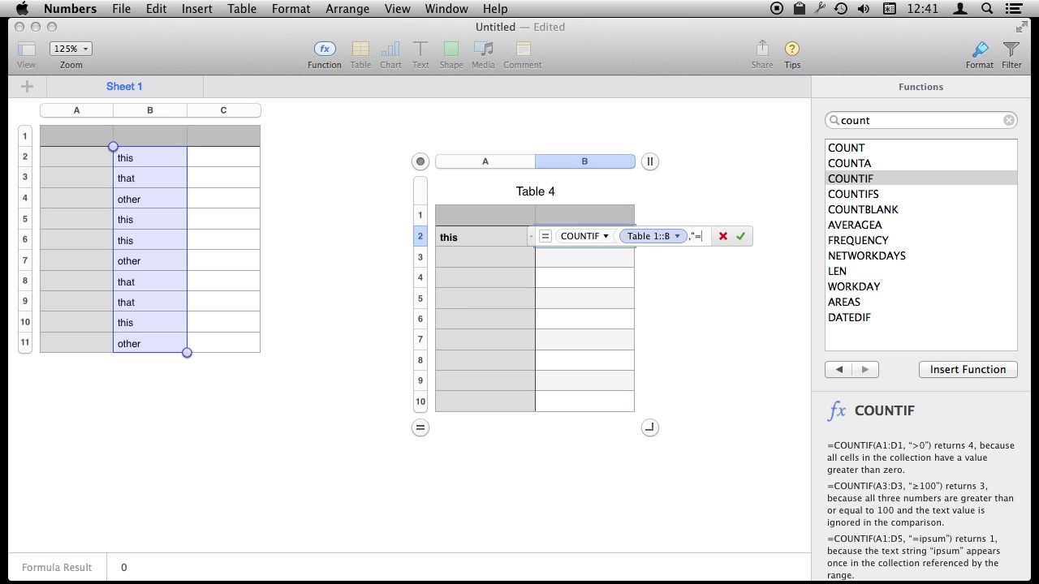
{"action": "type", "text": "this\""}
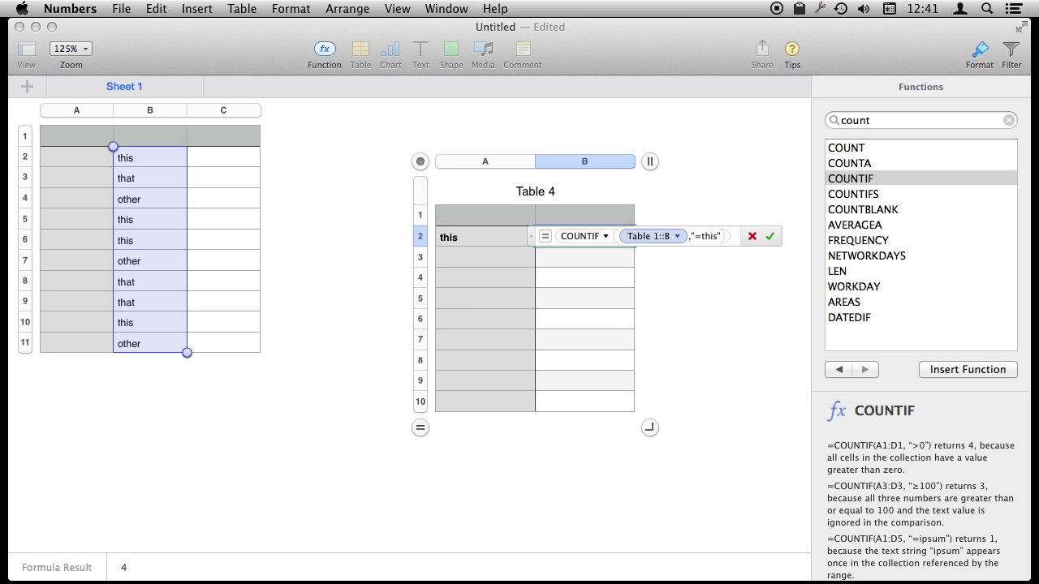
{"action": "key", "text": "Return"}
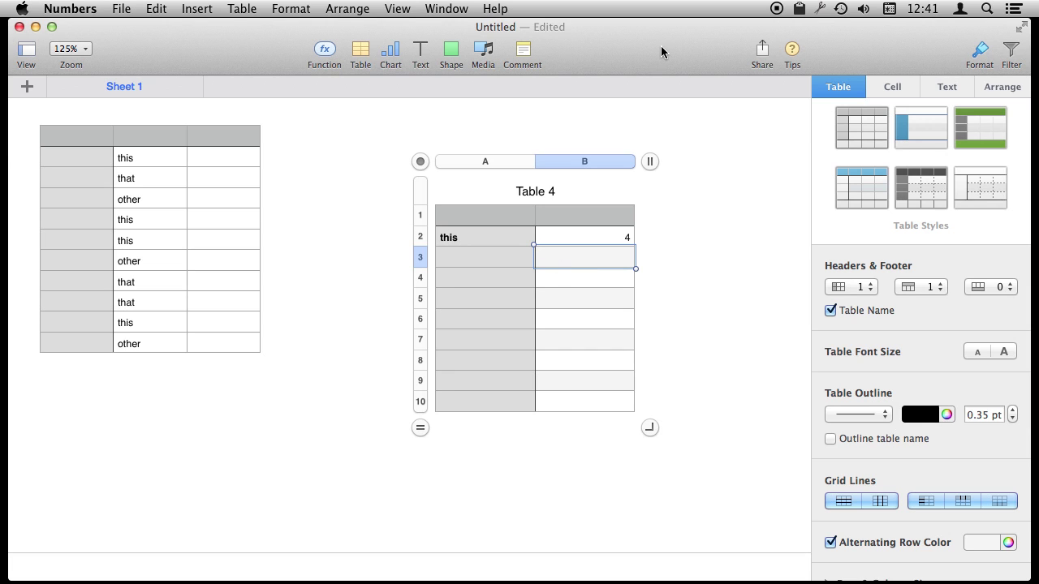
Copy the COUNTIF formula from B2 into B3 and label cell A3 "that".
{"action": "left_click", "coordinate": [603, 242]}
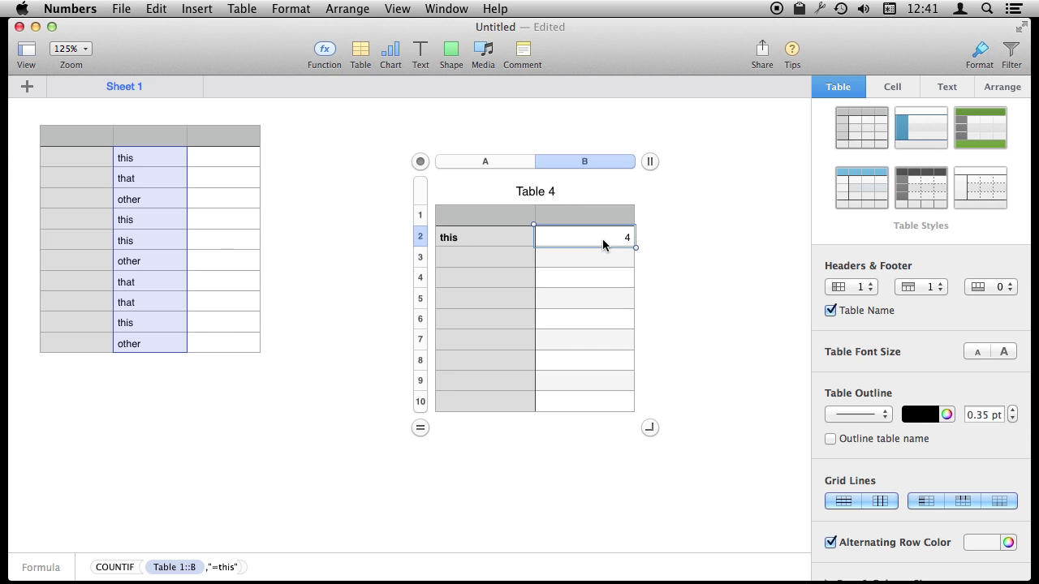
{"action": "left_click", "coordinate": [599, 259]}
{"action": "key", "text": "super+v"}
{"action": "left_click", "coordinate": [490, 257]}
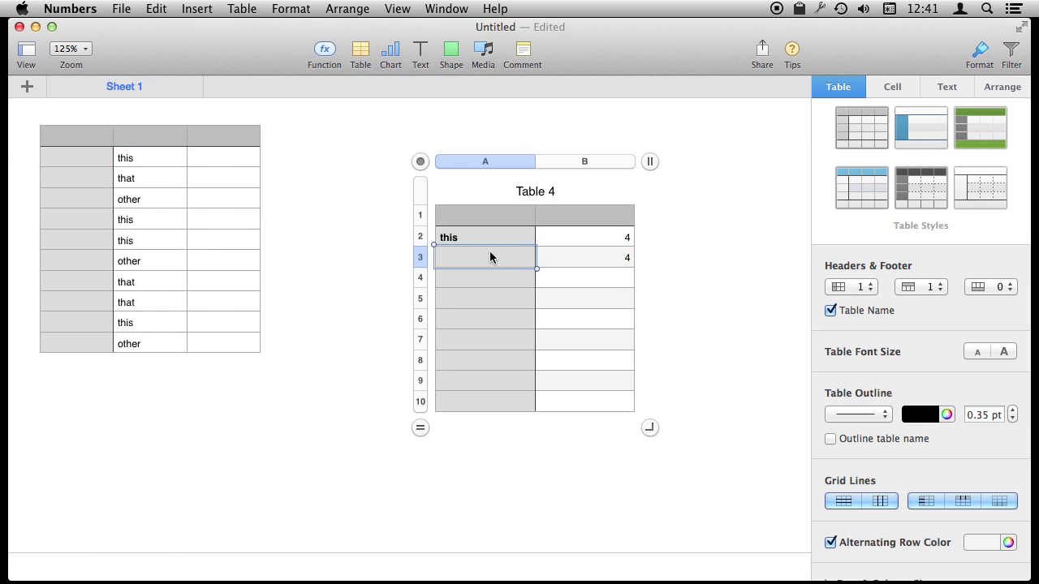
{"action": "type", "text": "that"}
{"action": "key", "text": "Return"}
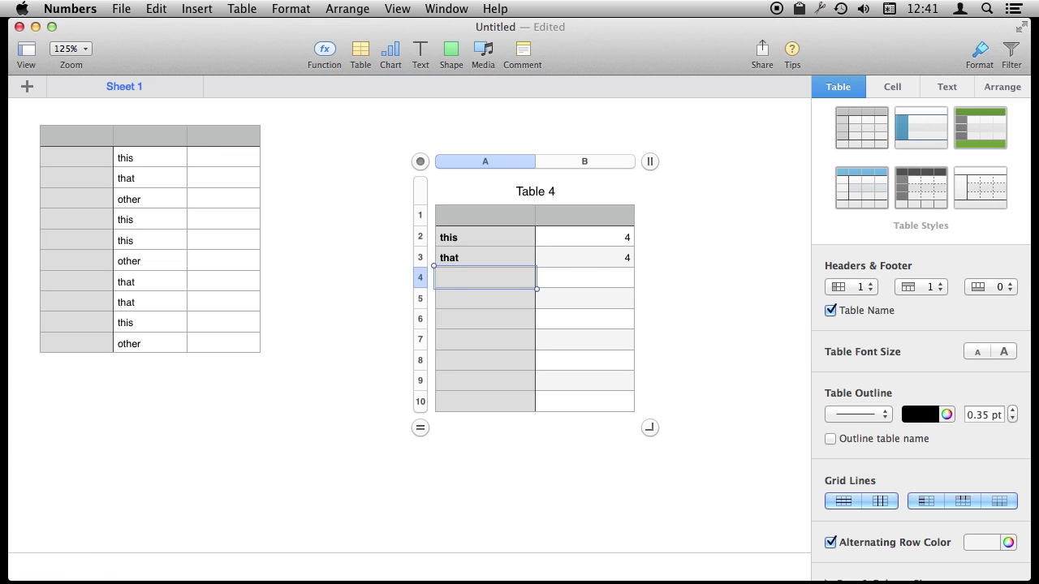
Change the condition of the COUNTIF formula in B3 to "=that".
{"action": "left_click", "coordinate": [590, 259]}
{"action": "left_click", "coordinate": [591, 260]}
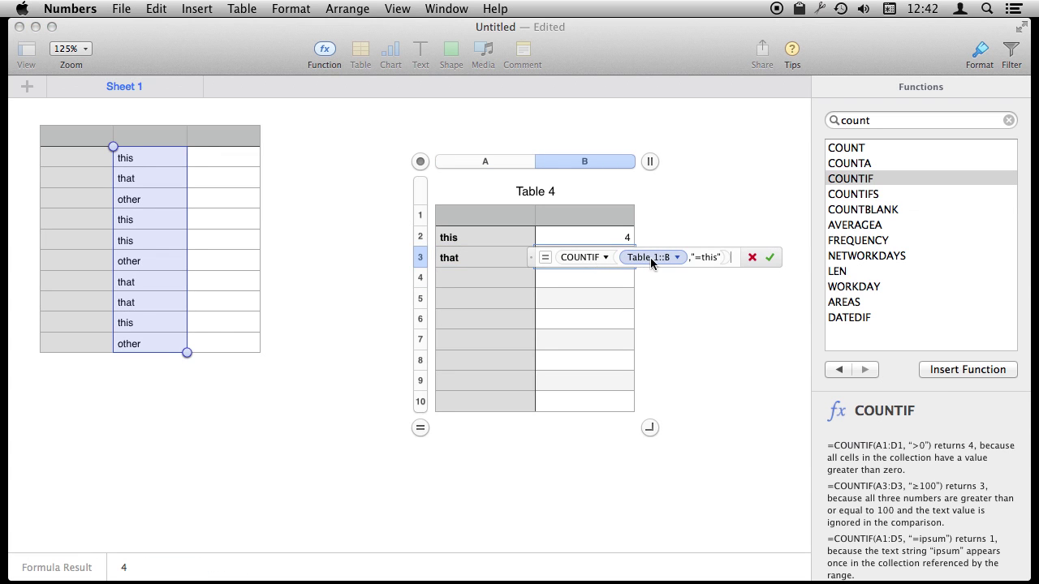
{"action": "left_click", "coordinate": [718, 257]}
{"action": "key", "text": "BackSpace"}
{"action": "key", "text": "BackSpace"}
{"action": "type", "text": "at"}
{"action": "key", "text": "Return"}
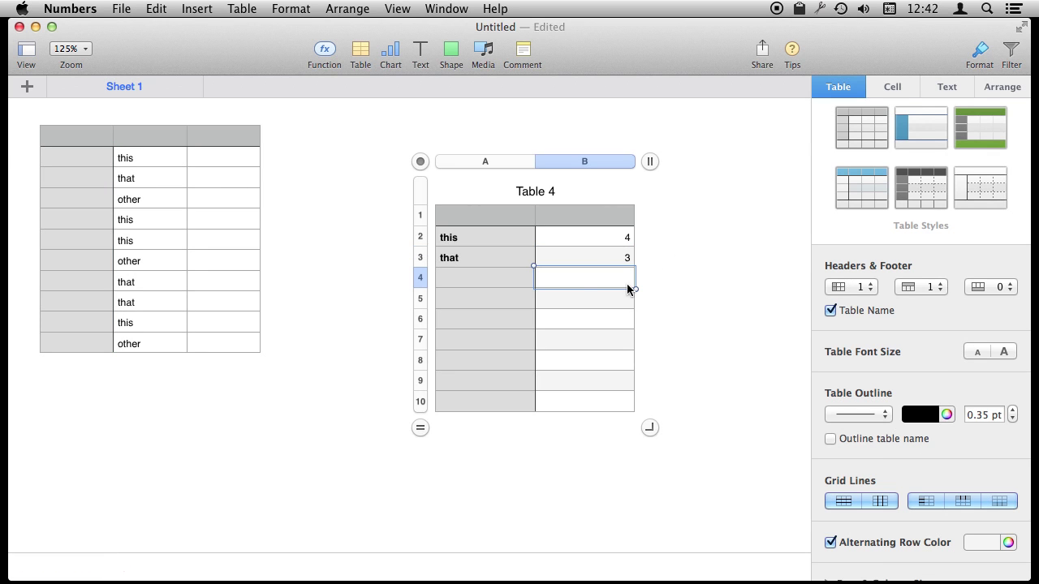
Label cell A4 "other" and copy the COUNTIF formula from B3 into B4.
{"action": "left_click", "coordinate": [476, 278]}
{"action": "type", "text": "other"}
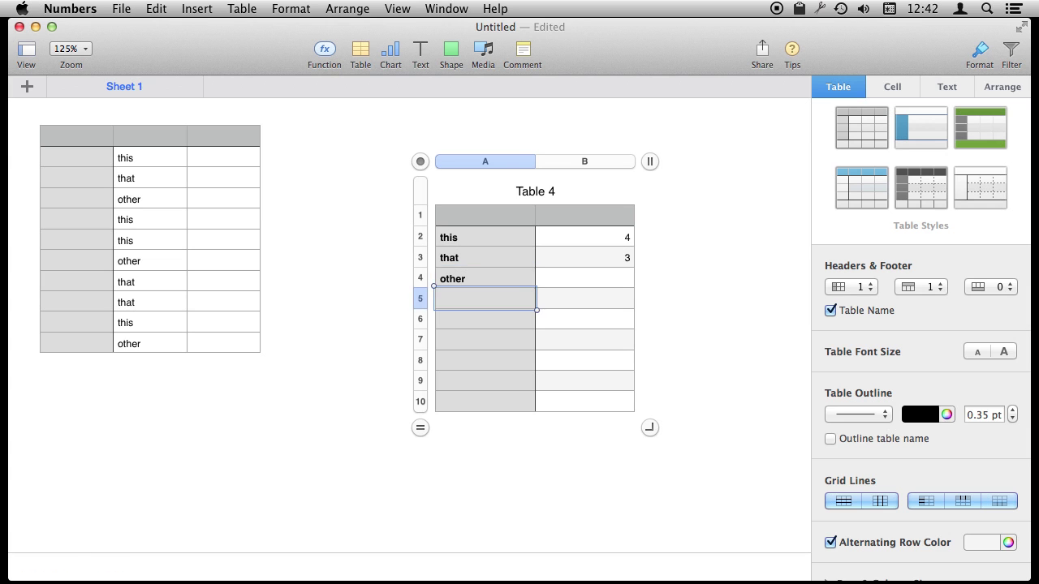
{"action": "key", "text": "Tab"}
{"action": "key", "text": "Up"}
{"action": "key", "text": "super+c"}
{"action": "key", "text": "Down"}
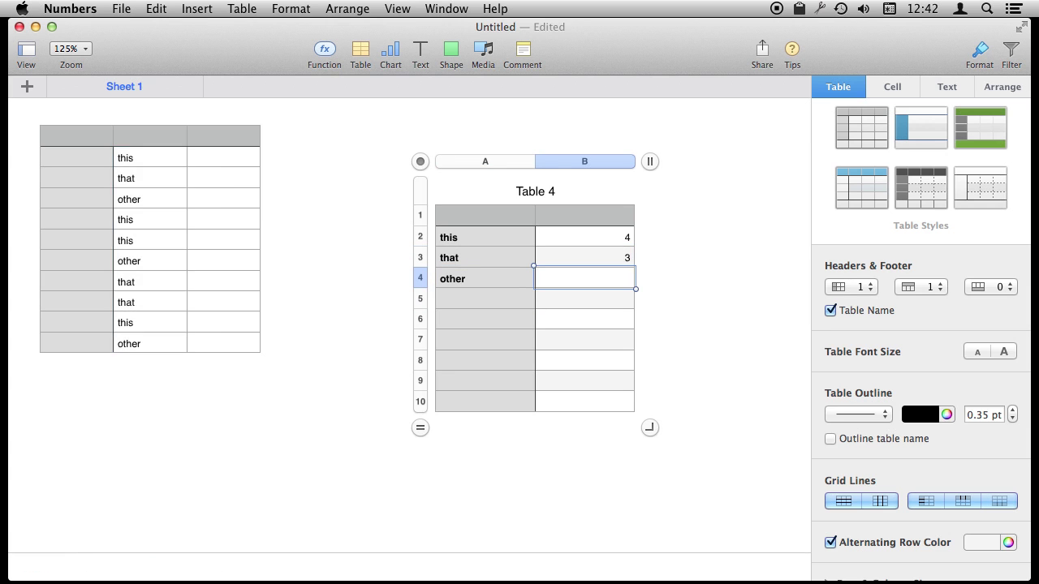
{"action": "key", "text": "super+v"}
Change the condition of the COUNTIF formula in B4 to "=other".
{"action": "double_click", "coordinate": [583, 276]}
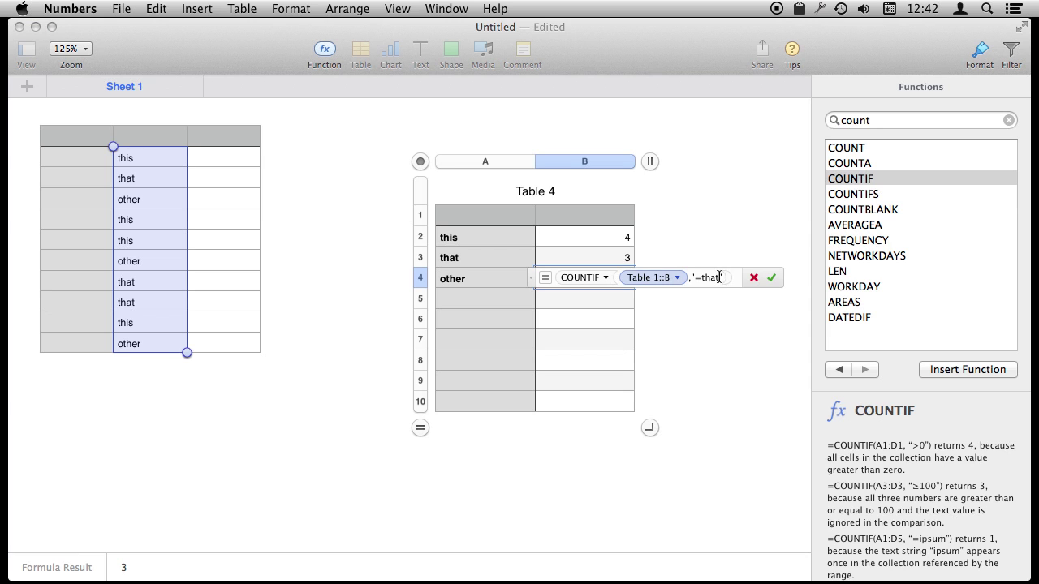
{"action": "key", "text": "BackSpace"}
{"action": "key", "text": "BackSpace"}
{"action": "key", "text": "BackSpace"}
{"action": "key", "text": "BackSpace"}
{"action": "type", "text": "oth"}
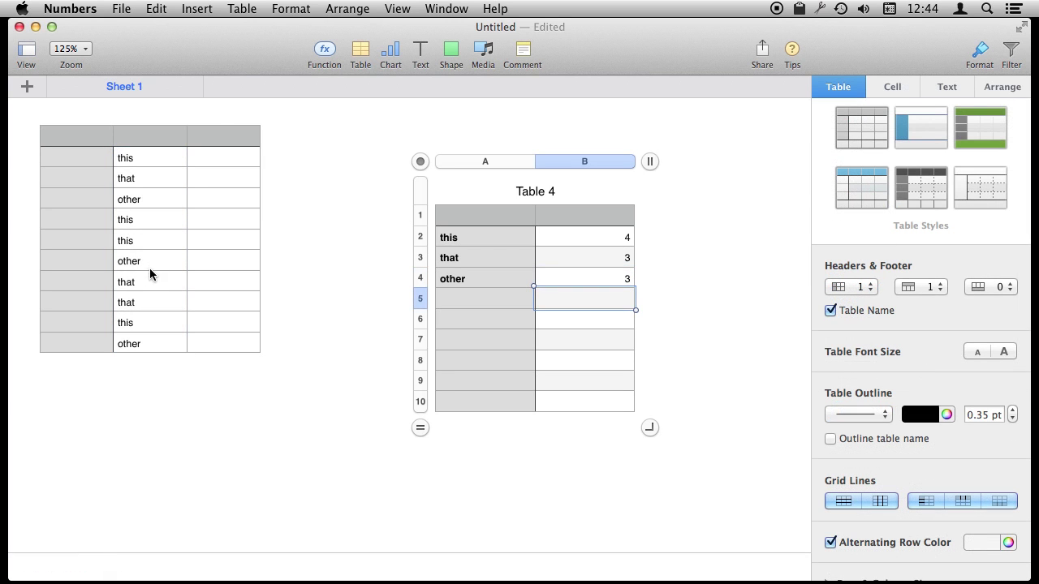
Replace the entry in cell B7 of the word table with "this".
{"action": "left_click", "coordinate": [148, 261]}
{"action": "left_click", "coordinate": [133, 258]}
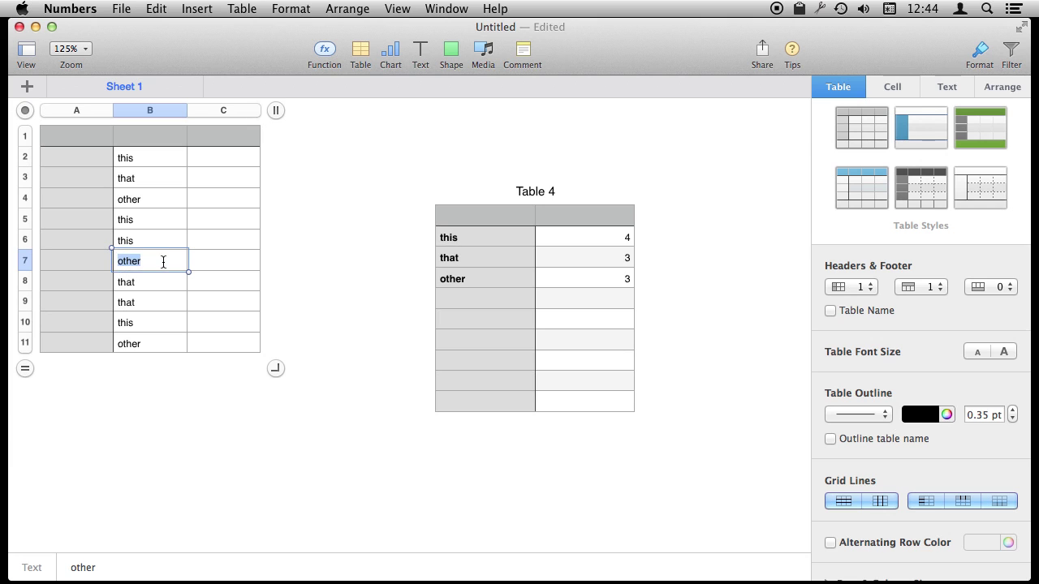
{"action": "type", "text": "that"}
{"action": "key", "text": "BackSpace"}
{"action": "key", "text": "BackSpace"}
{"action": "type", "text": "is"}
{"action": "key", "text": "Return"}
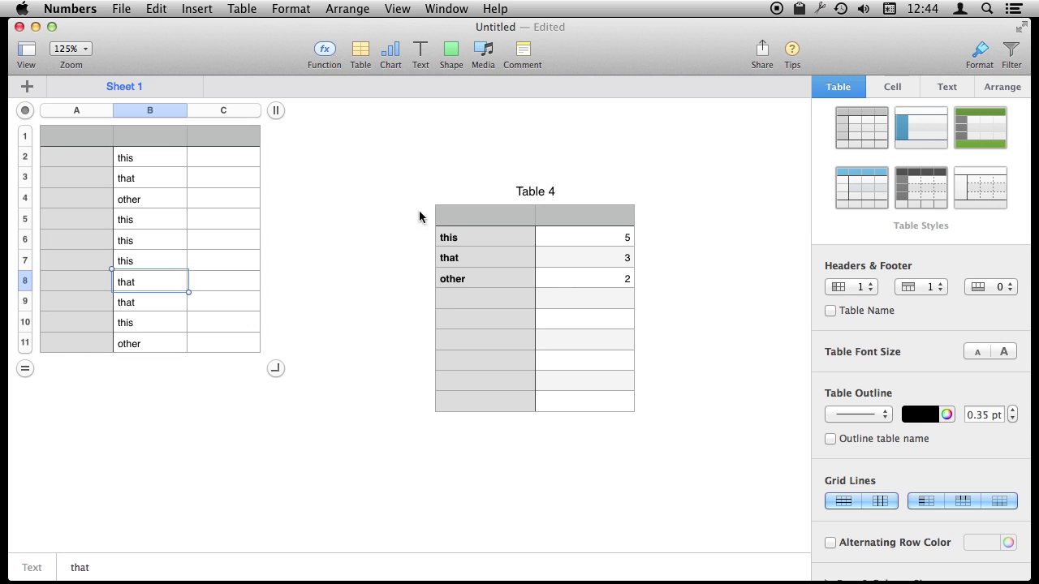
Add one row at the end of the word table and enter "this" in its cell B12.
{"action": "left_click_drag", "start_coordinate": [20, 376], "coordinate": [24, 390]}
{"action": "left_click", "coordinate": [134, 367]}
{"action": "left_click", "coordinate": [135, 367]}
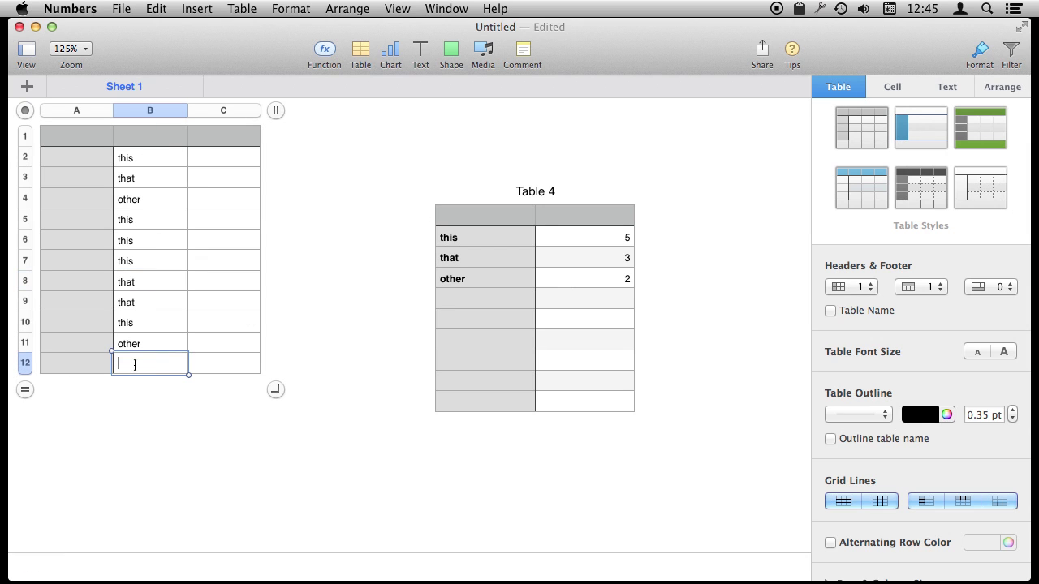
{"action": "type", "text": "this"}
{"action": "key", "text": "Return"}
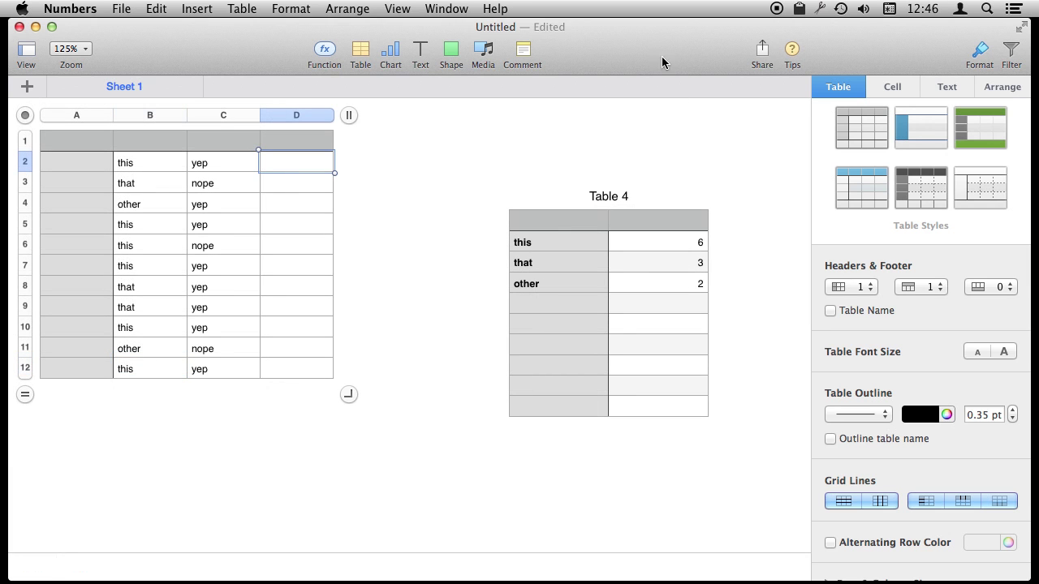
Clear the existing COUNTIF formula from cell B2 of Table 4, keeping the cell open for a new formula.
{"action": "left_click", "coordinate": [665, 242]}
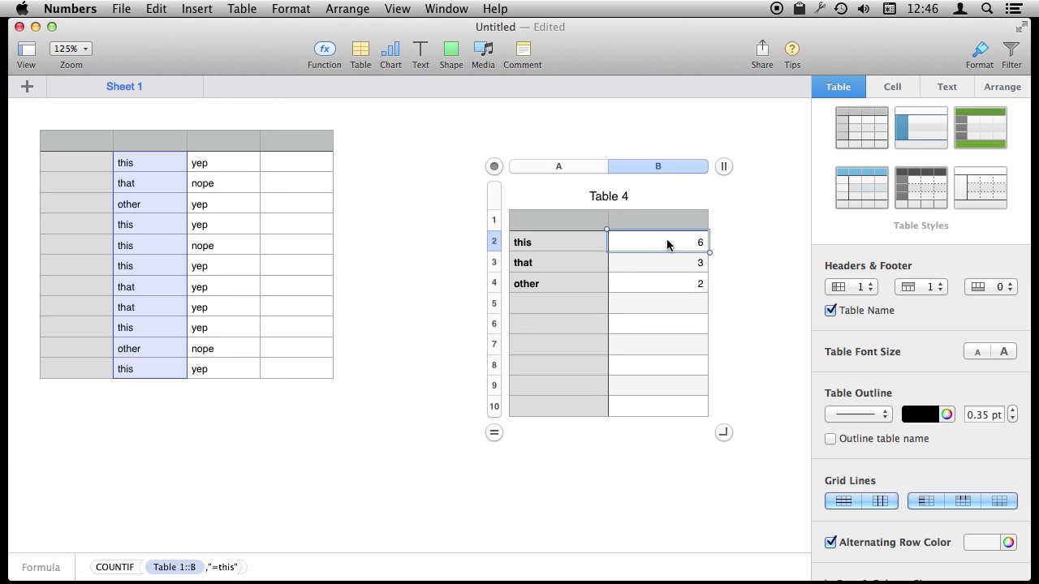
{"action": "double_click", "coordinate": [684, 240]}
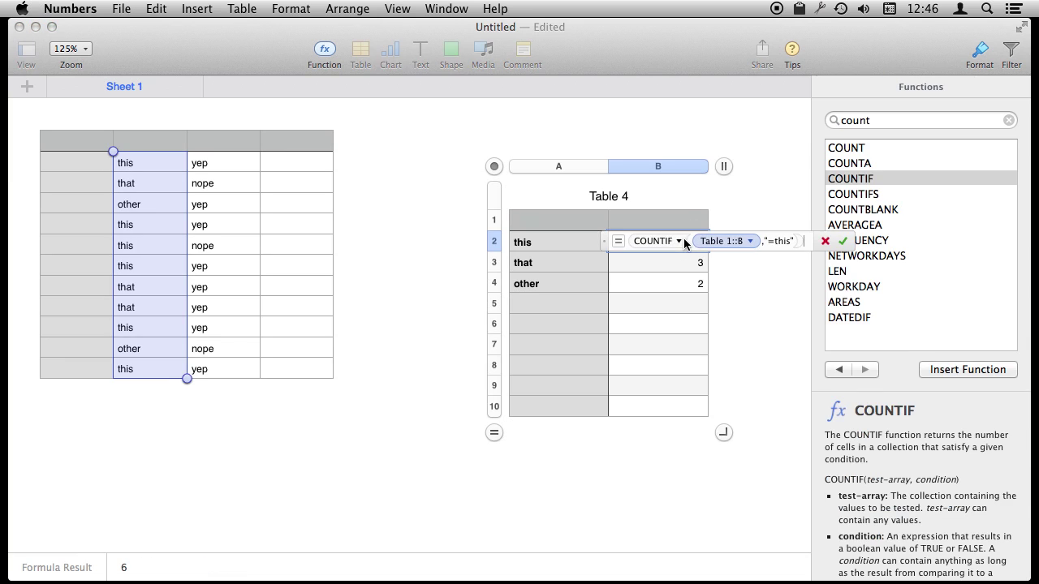
{"action": "left_click", "coordinate": [671, 239]}
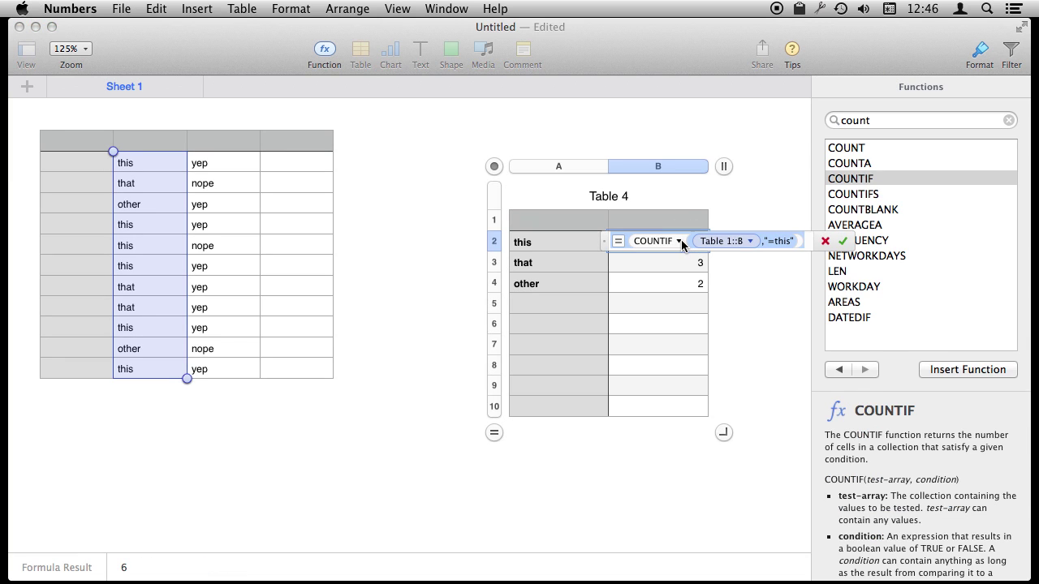
{"action": "key", "text": "BackSpace"}
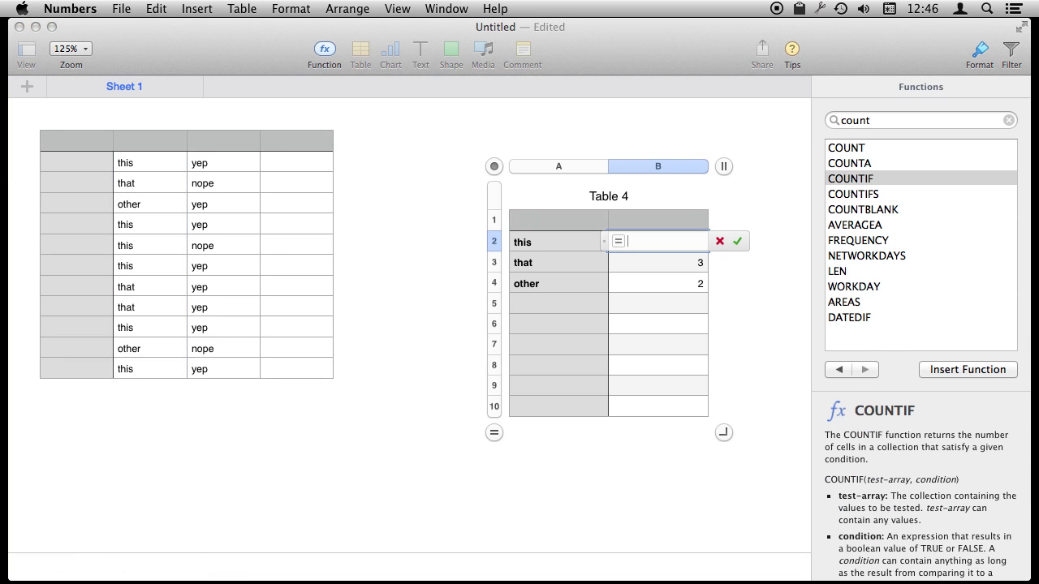
Insert the COUNTIFS function into cell B2 and remove its placeholder arguments.
{"action": "left_click", "coordinate": [876, 197]}
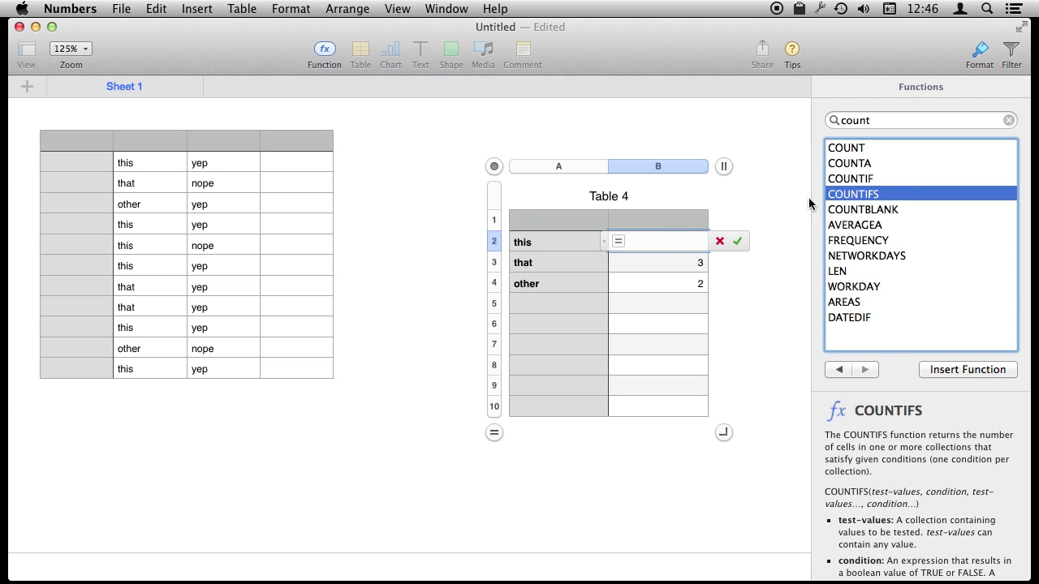
{"action": "double_click", "coordinate": [852, 194]}
{"action": "key", "text": "Right"}
{"action": "key", "text": "Right"}
{"action": "key", "text": "Right"}
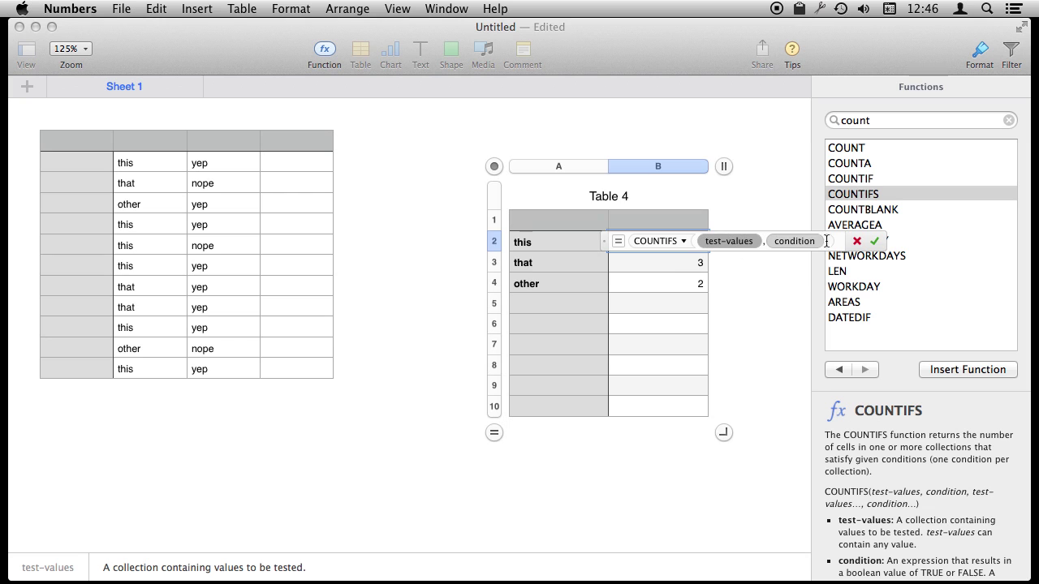
{"action": "key", "text": "BackSpace"}
{"action": "key", "text": "BackSpace"}
{"action": "key", "text": "BackSpace"}
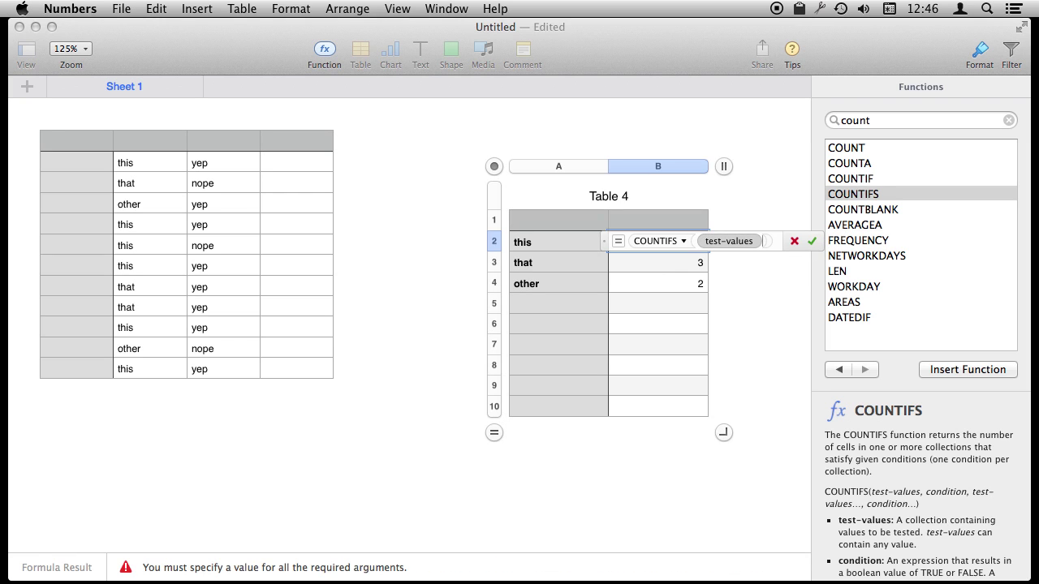
{"action": "key", "text": "BackSpace"}
{"action": "key", "text": "BackSpace"}
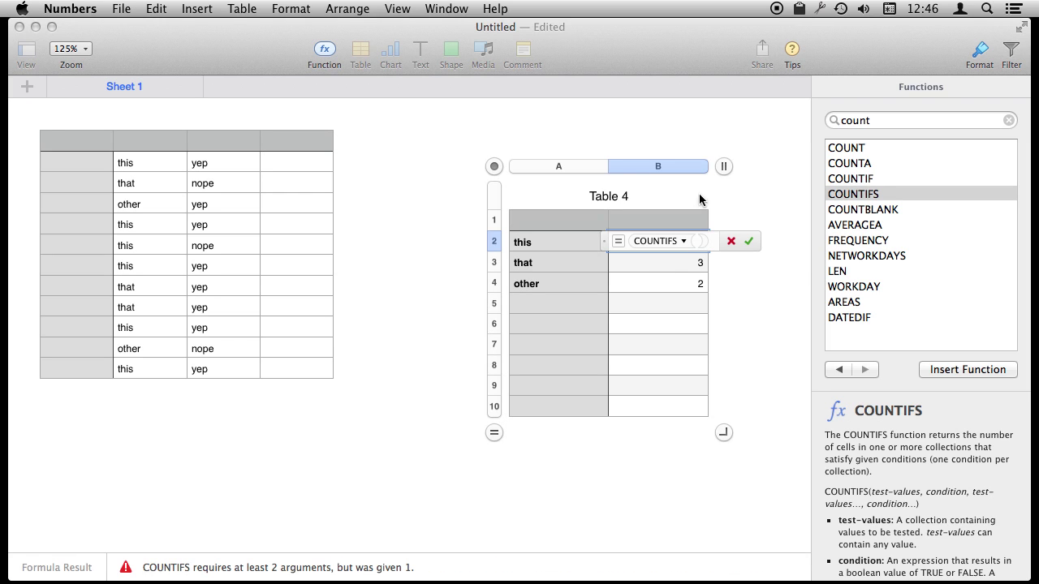
Enter column B of the word table as the first test values, with the condition "=this".
{"action": "left_click", "coordinate": [150, 113]}
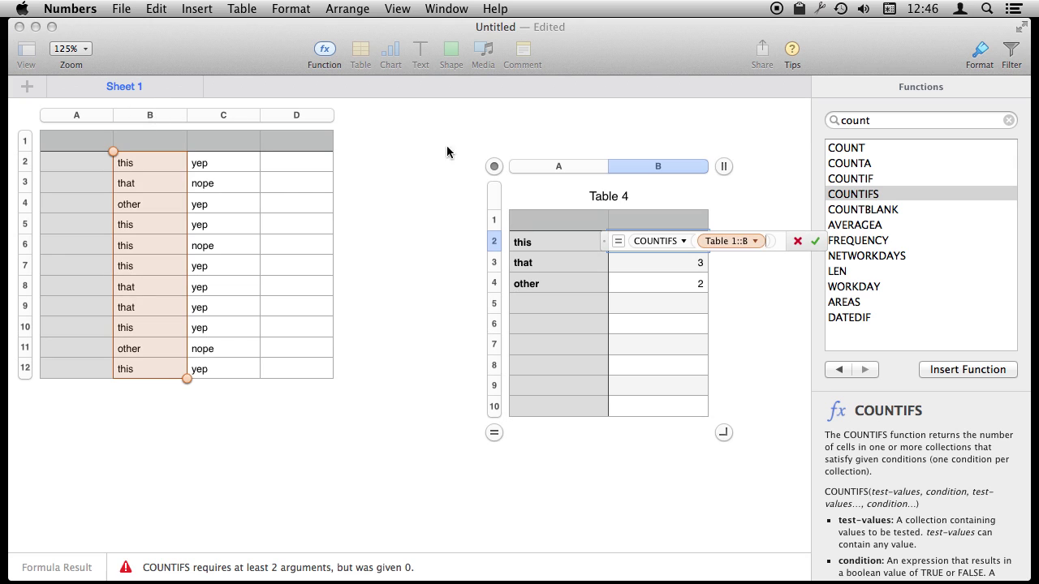
{"action": "type", "text": ","}
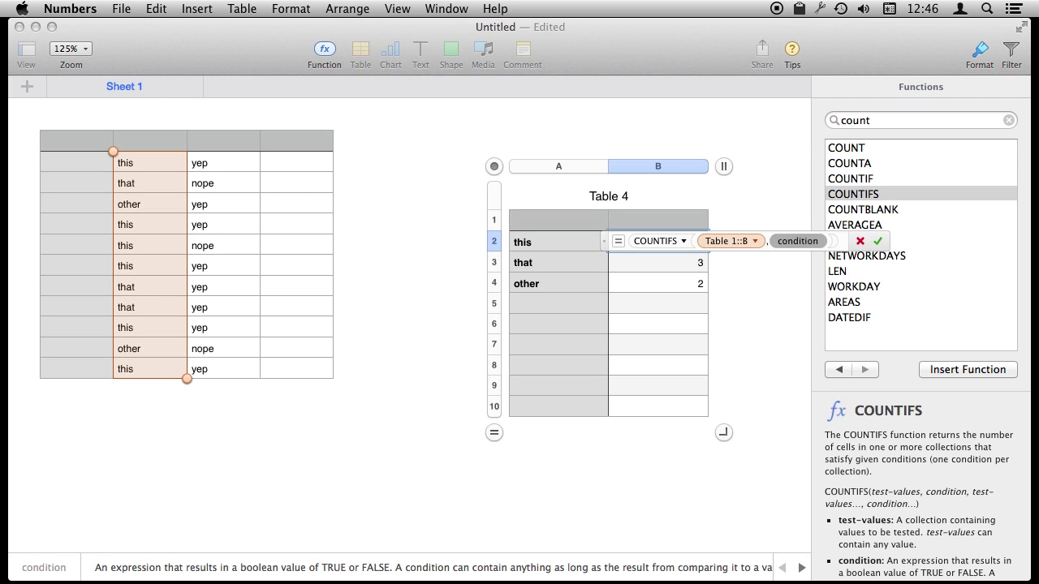
{"action": "type", "text": "\"="}
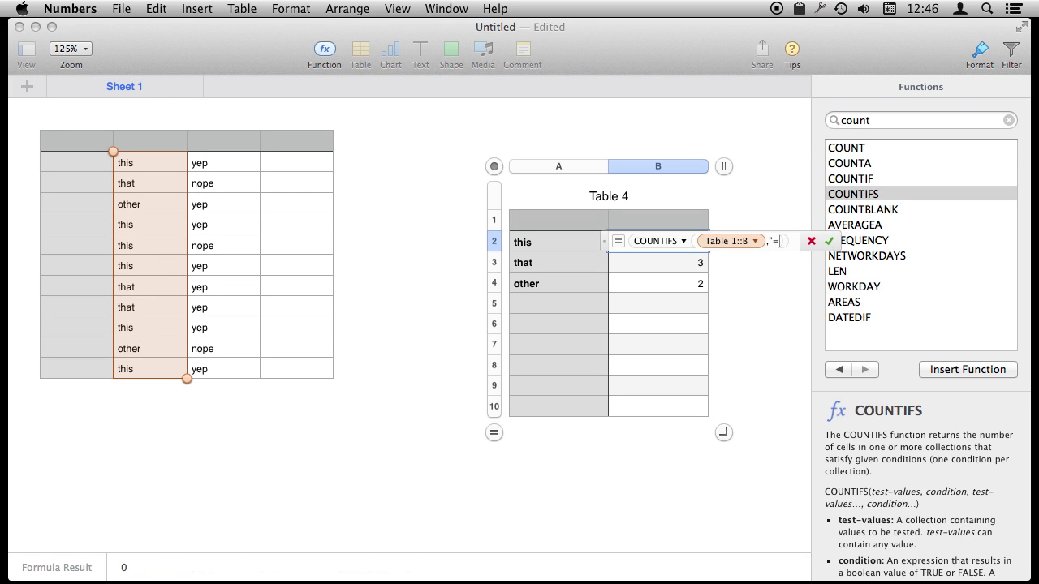
{"action": "type", "text": "this\""}
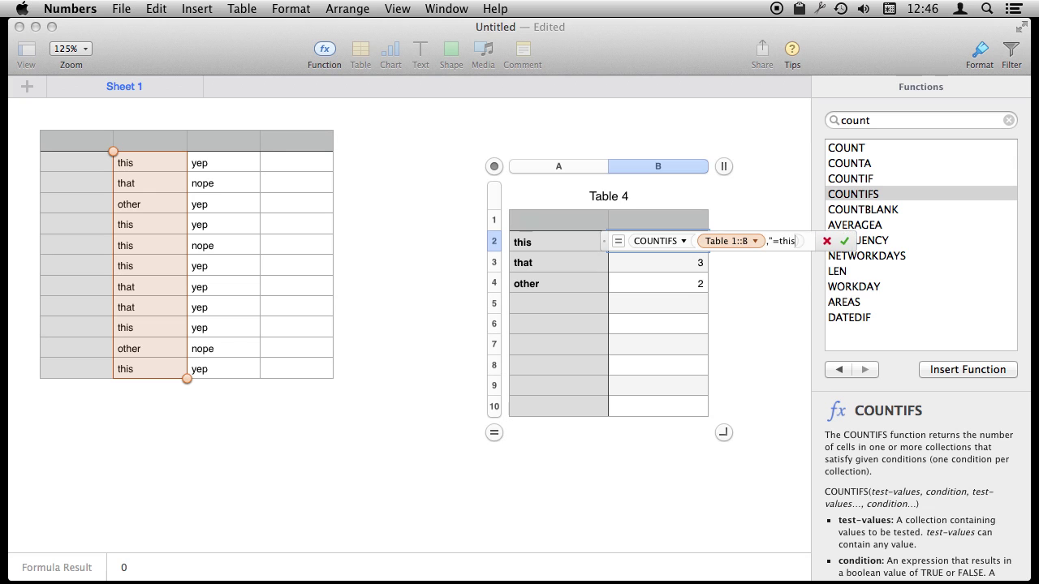
Add column C of the word table as the second test values with the condition "=yep", and accept the formula.
{"action": "type", "text": ","}
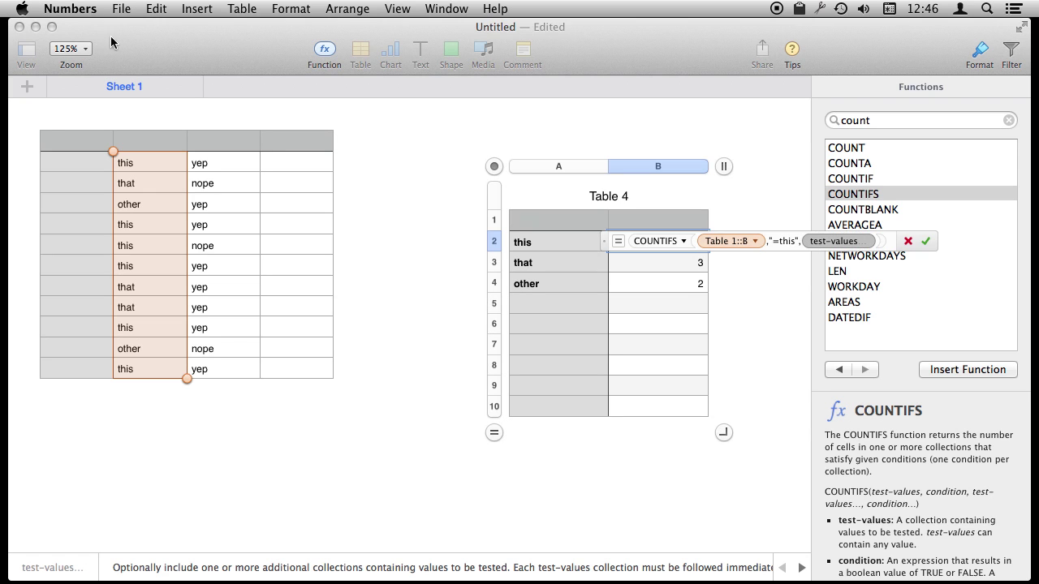
{"action": "left_click", "coordinate": [230, 116]}
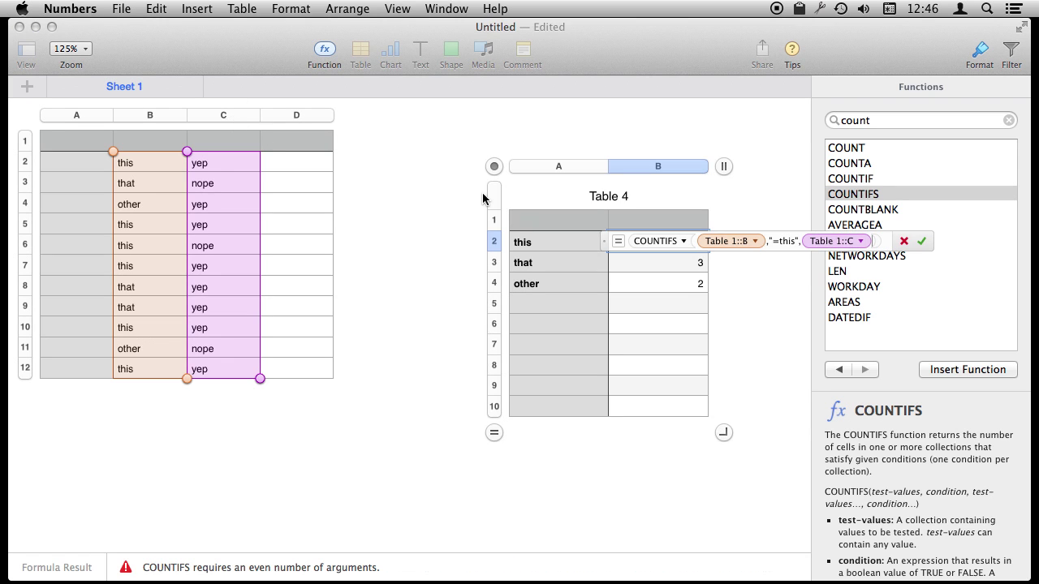
{"action": "type", "text": ",\""}
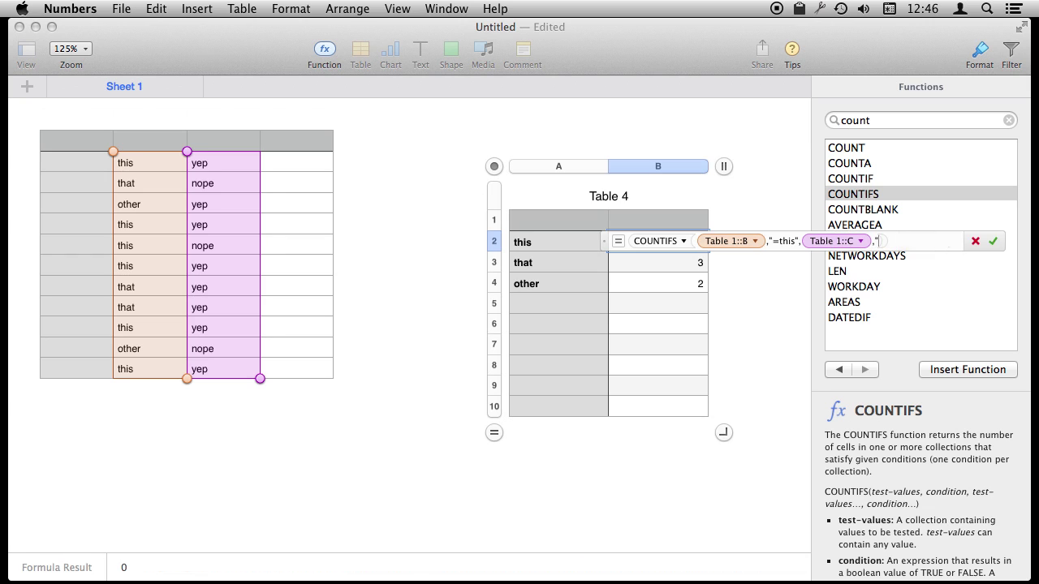
{"action": "type", "text": "=yep"}
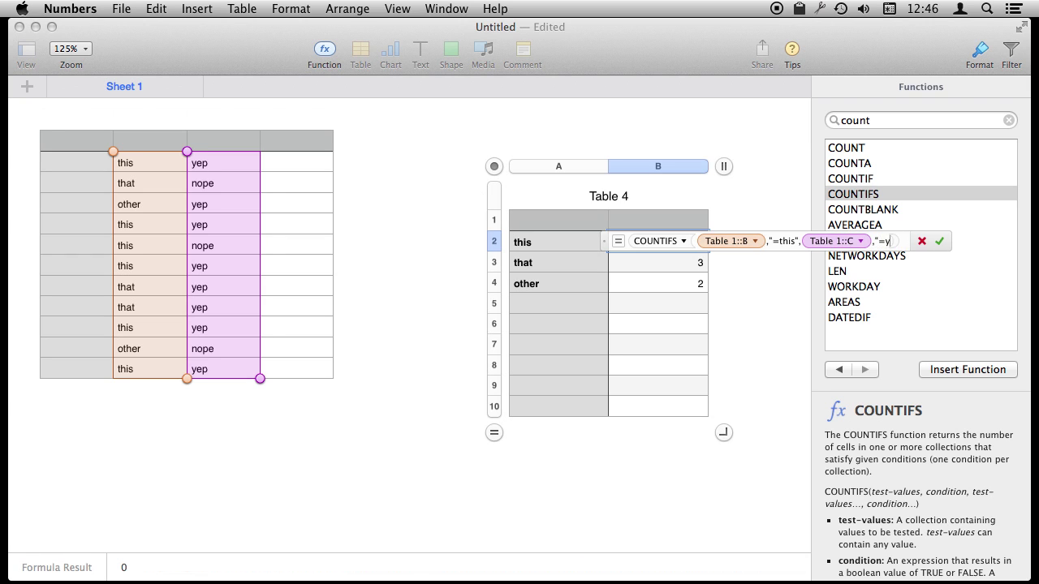
{"action": "type", "text": "\""}
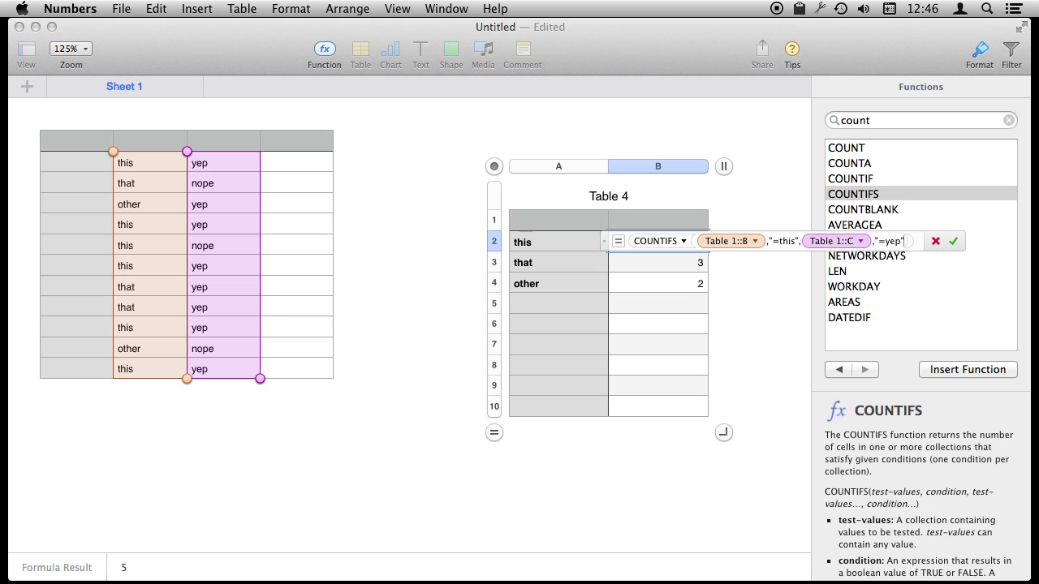
{"action": "key", "text": "Return"}
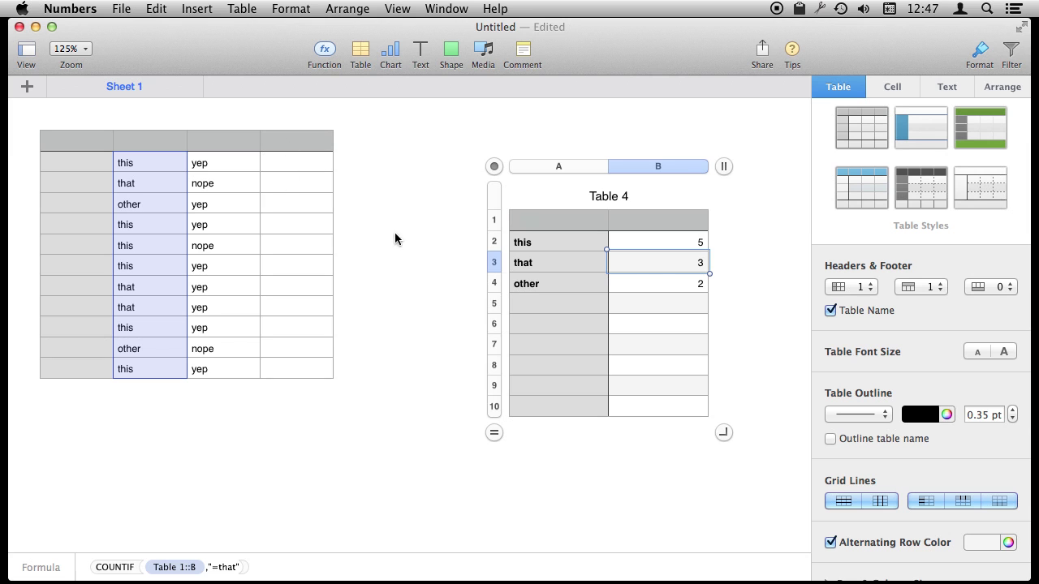
Open the COUNTIFS formula in cell B2 of Table 4.
{"action": "left_click", "coordinate": [696, 241]}
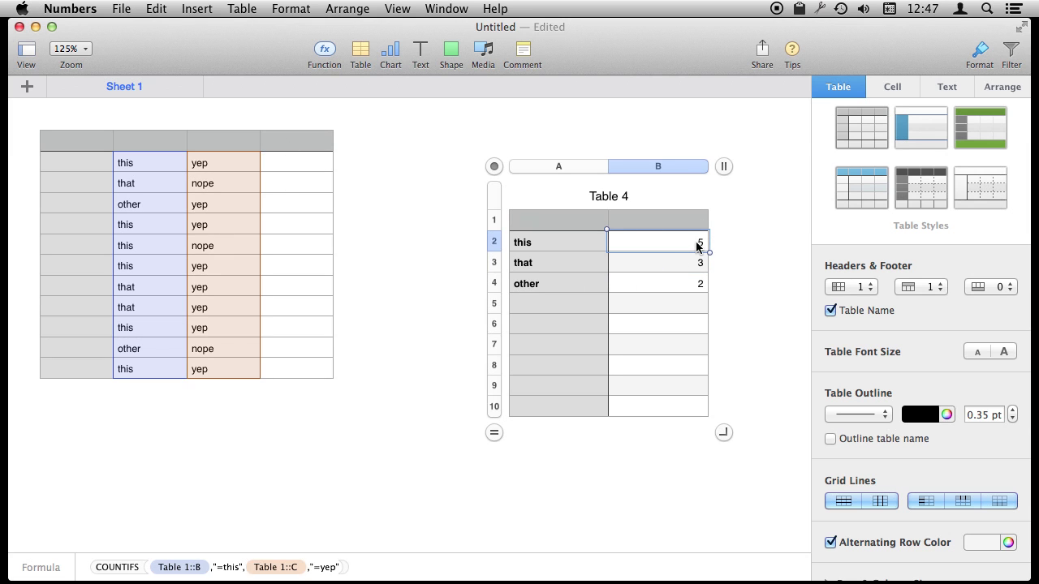
{"action": "left_click", "coordinate": [696, 241]}
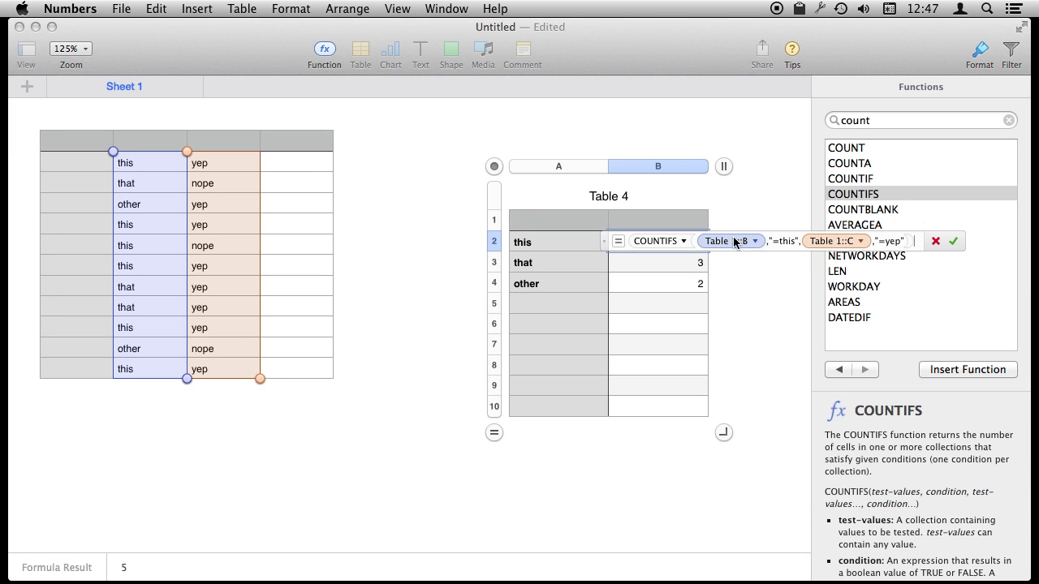